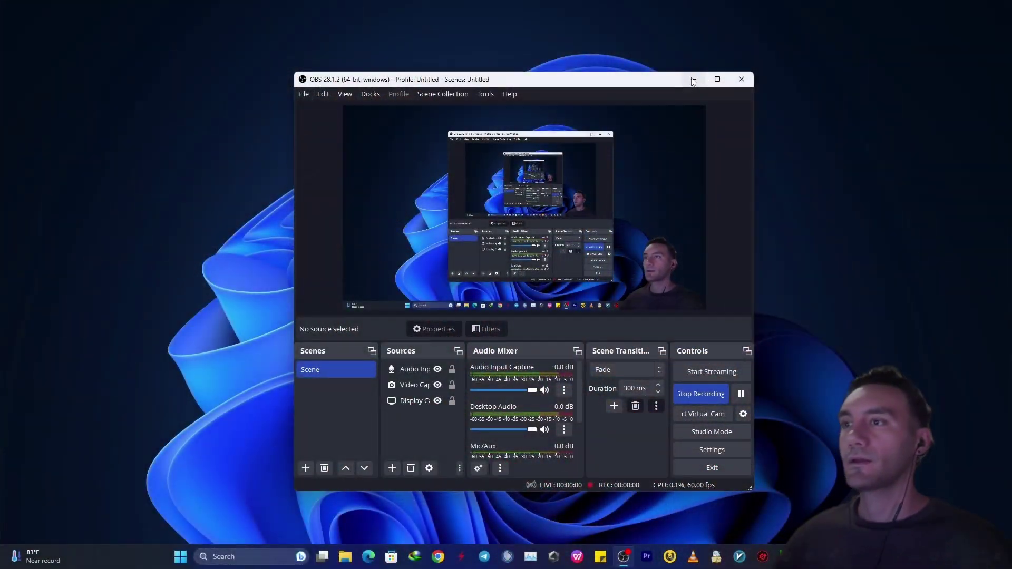
- Minimise the OBS window, open Control Panel and show its items as large icons
left_click(691, 77)
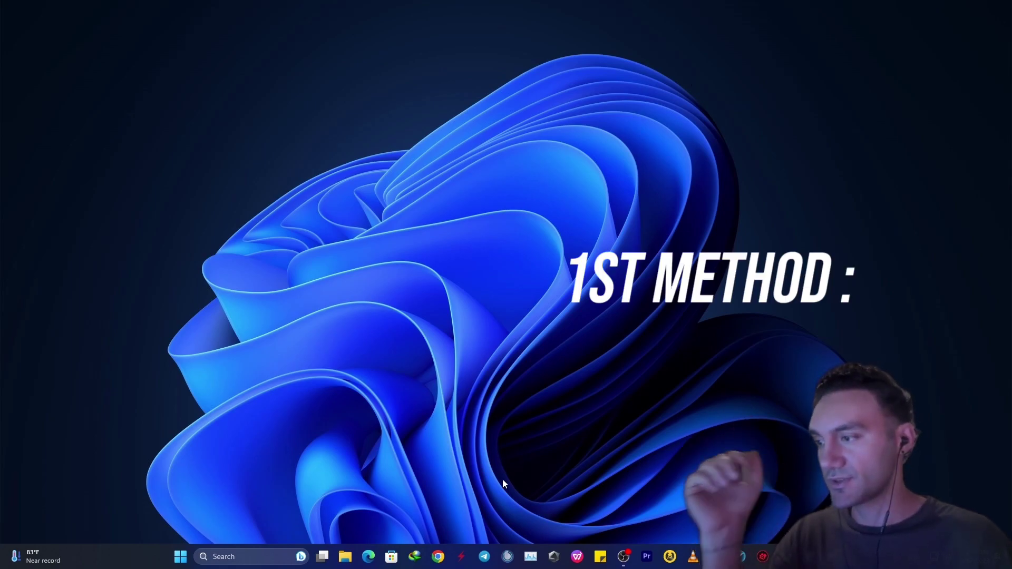
left_click(264, 557)
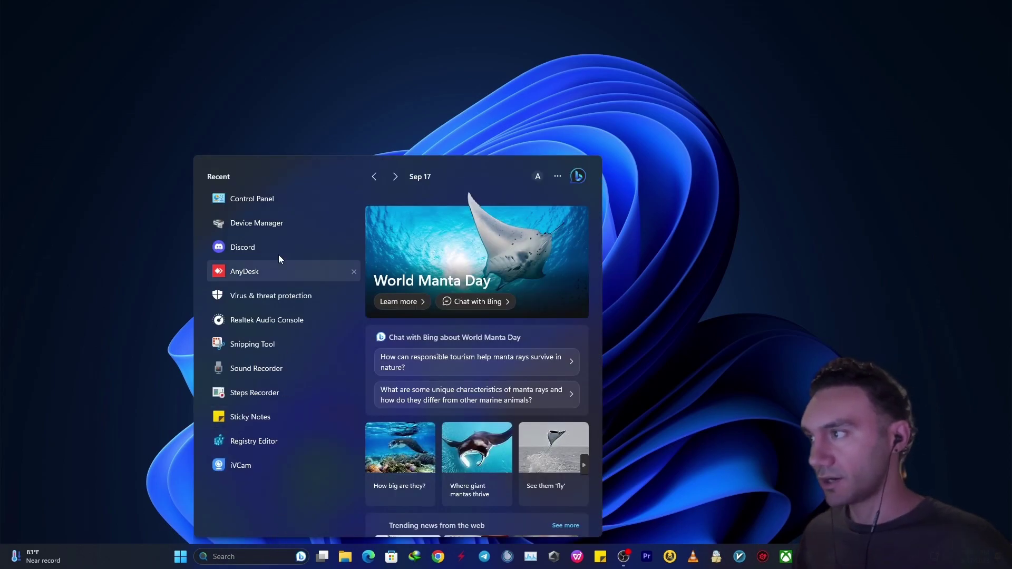
left_click(249, 205)
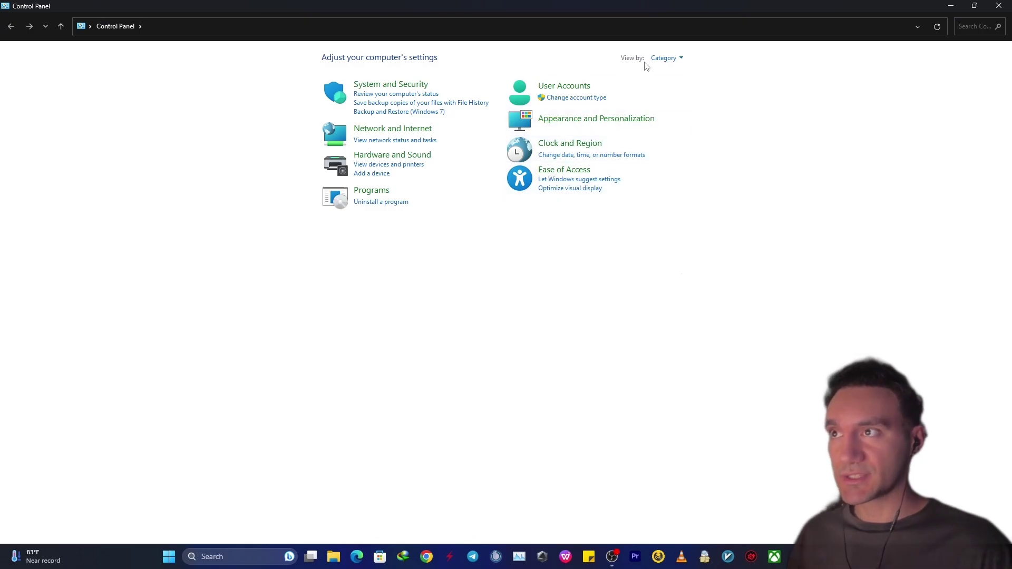
left_click(664, 58)
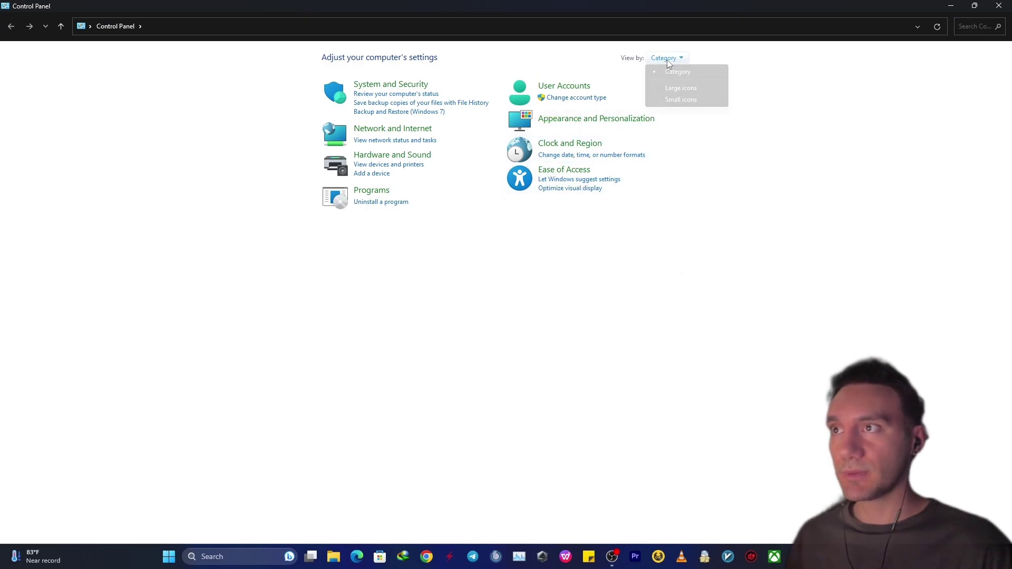
left_click(675, 89)
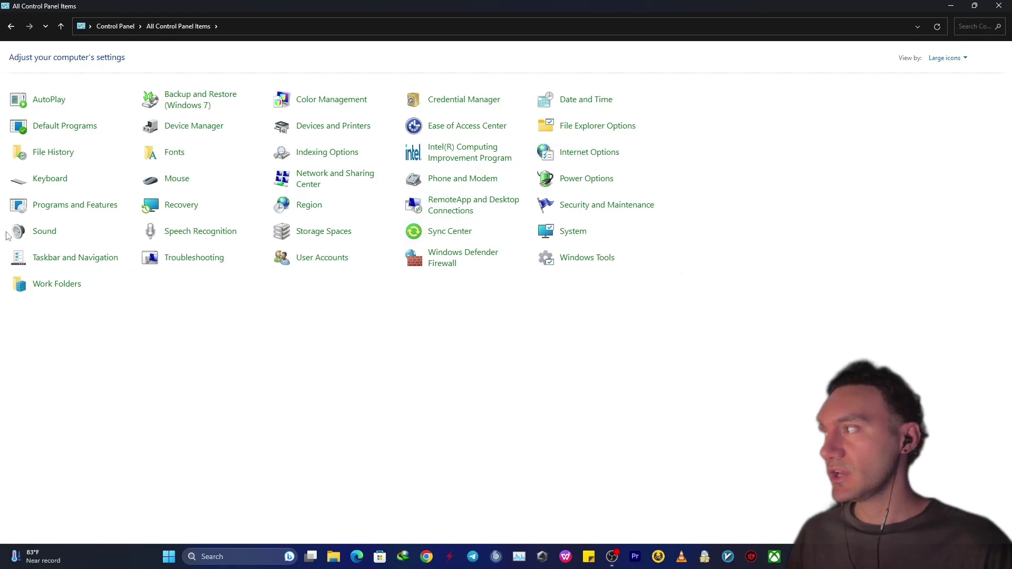
- Open the Sound settings' list of recording devices and select the Realtek(R) Audio microphone
left_click(45, 231)
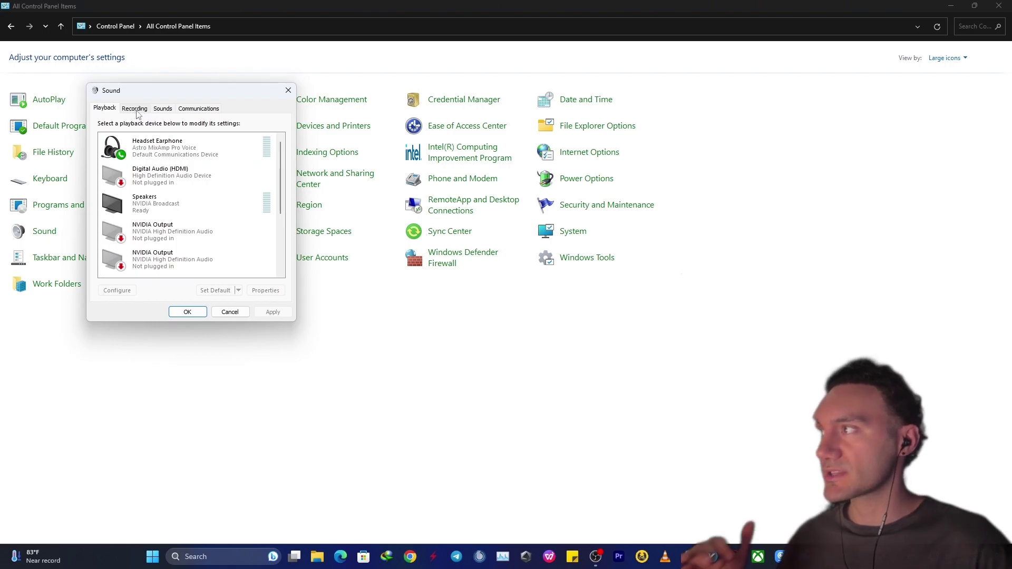
left_click(135, 110)
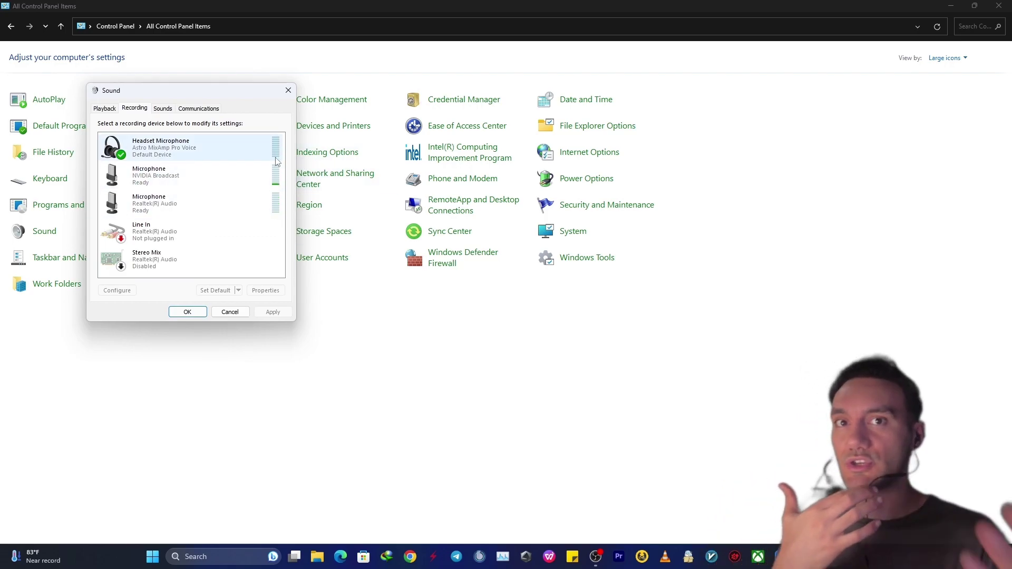
left_click(197, 197)
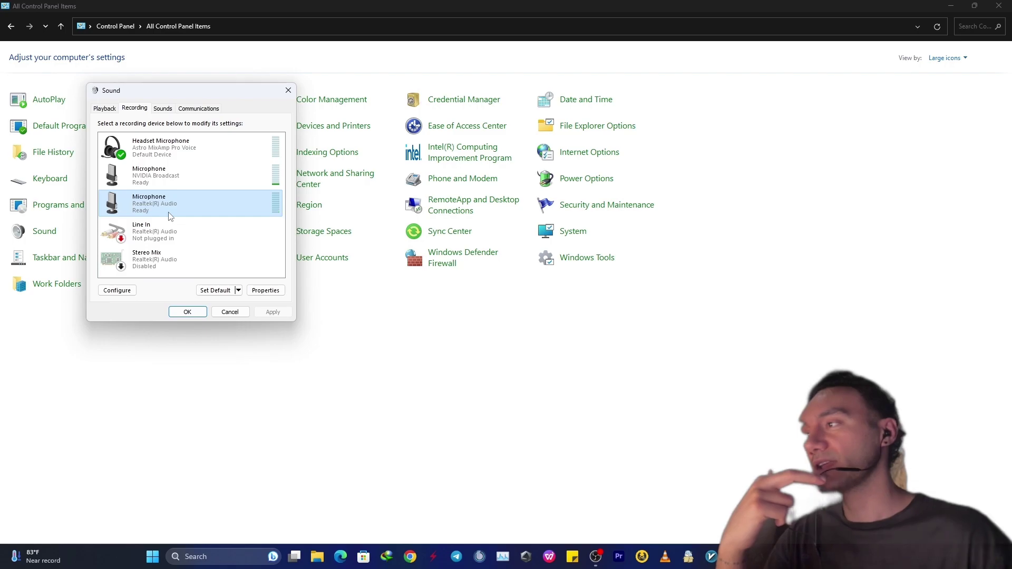
left_click(193, 181)
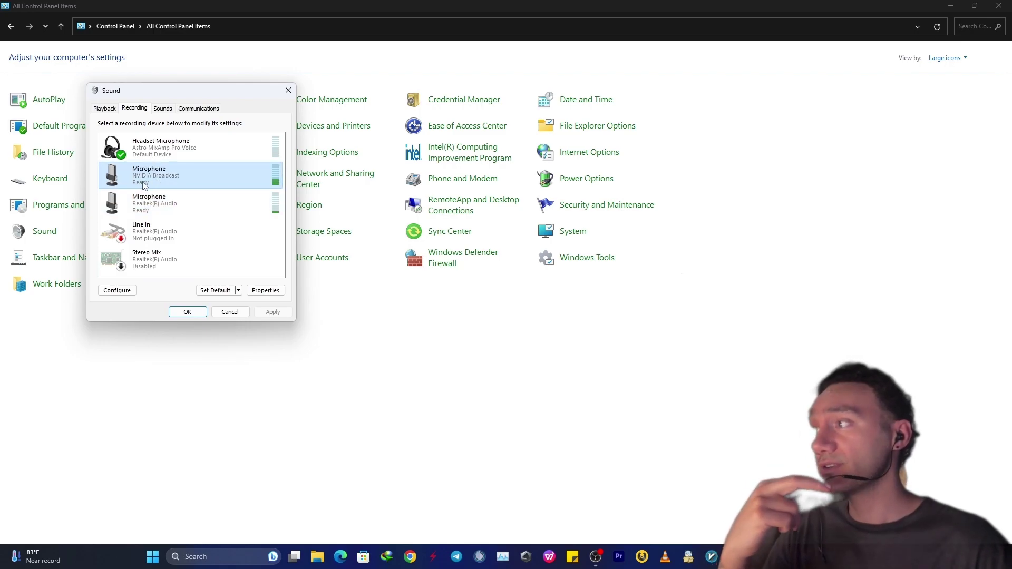
left_click(190, 207)
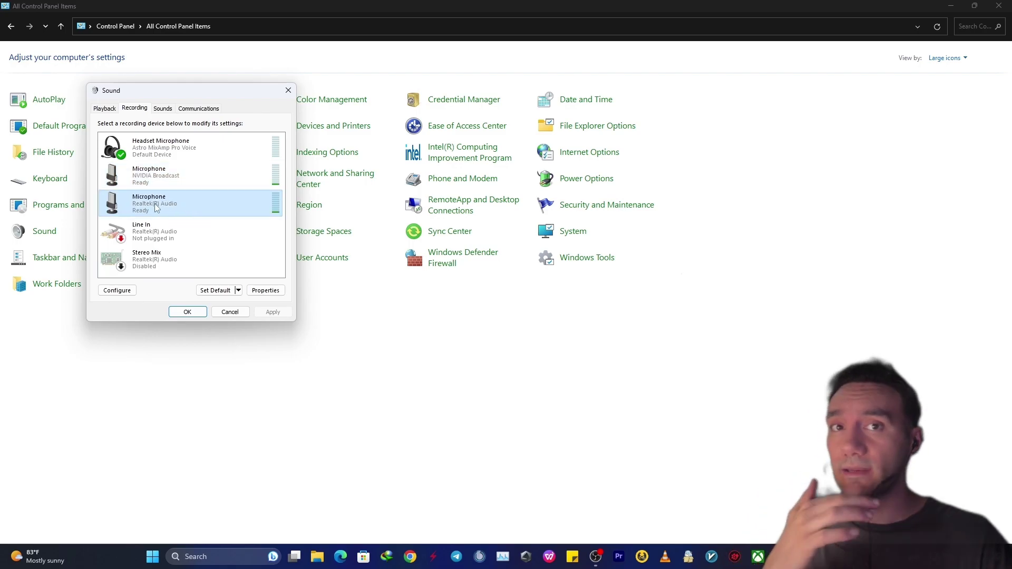
- Set the Realtek microphone's level to 100 with Microphone Boost at +10.0 dB, and accept the properties
left_click(265, 292)
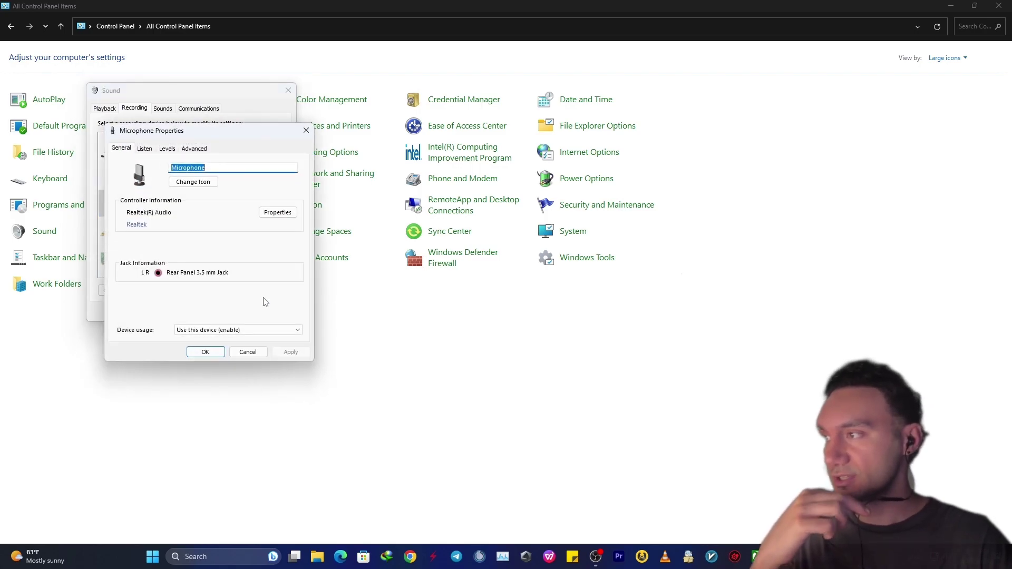
left_click(167, 149)
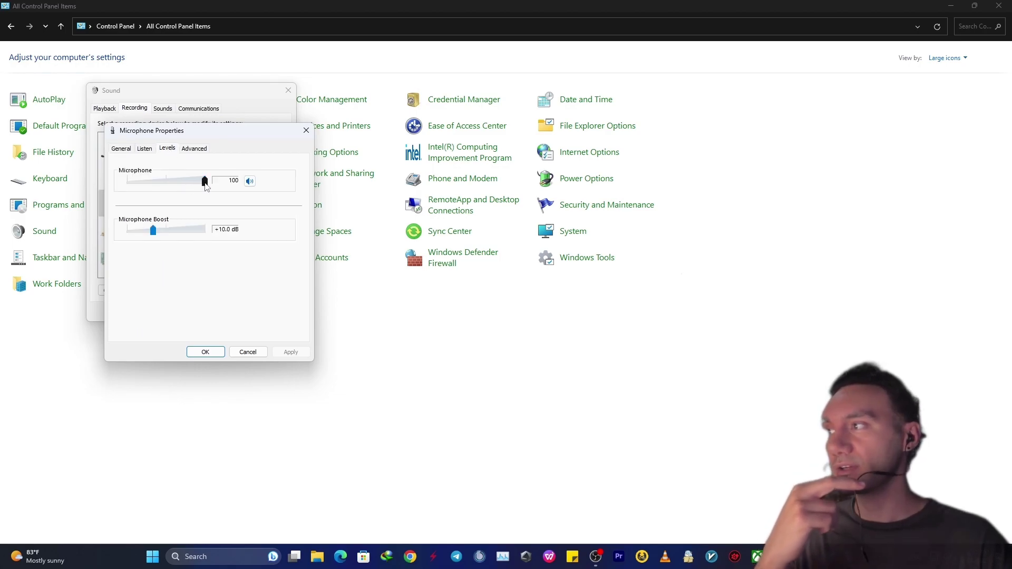
mouse_move(205, 182)
left_mouse_down()
mouse_move(171, 185)
mouse_move(208, 188)
left_mouse_up()
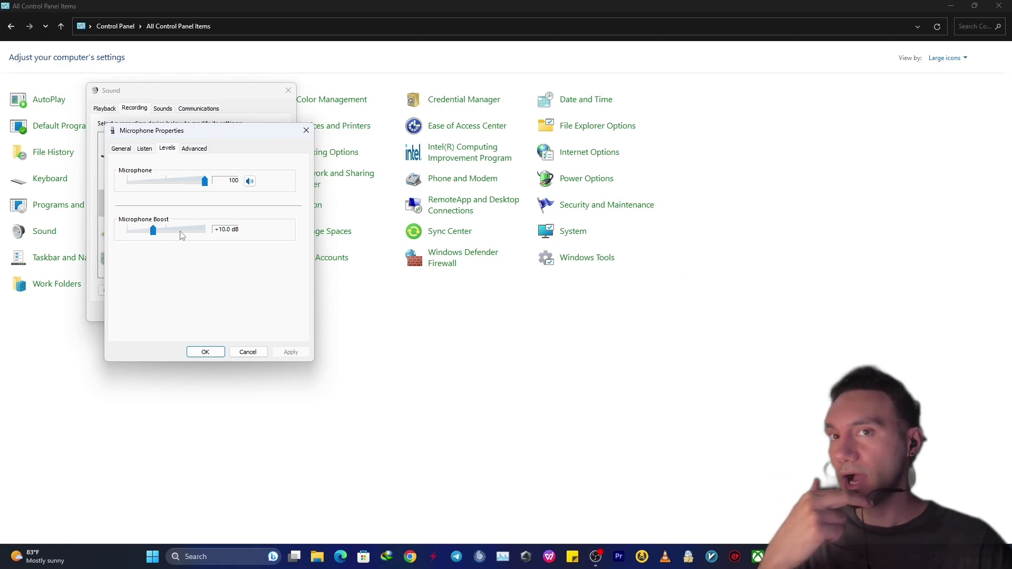
mouse_move(182, 235)
left_mouse_down()
mouse_move(130, 239)
mouse_move(179, 247)
left_mouse_up()
left_click(205, 351)
- Recheck the Realtek microphone's level and boost, then close its properties, the Sound settings and Control Panel
left_click(267, 290)
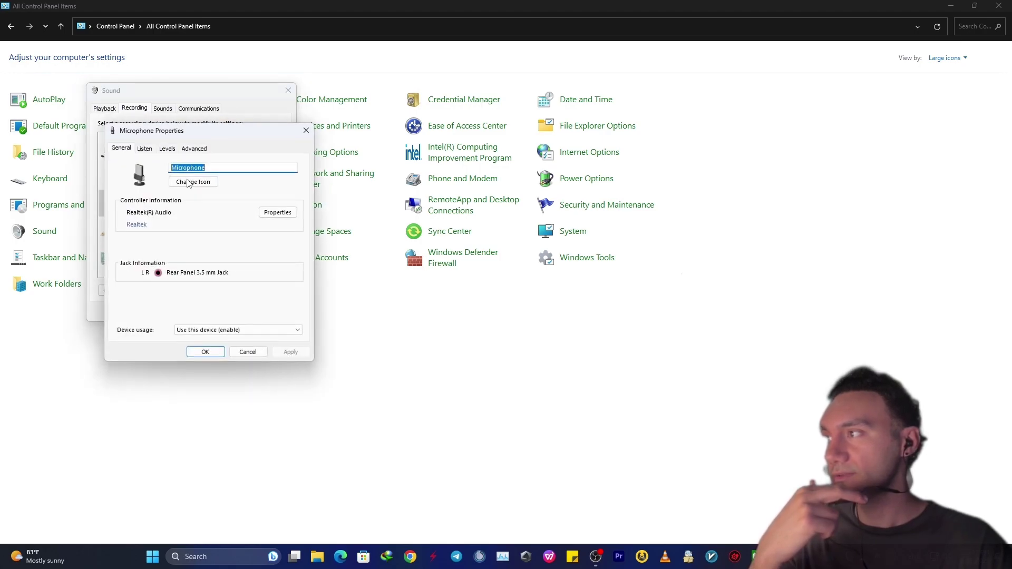
left_click(168, 149)
left_click(151, 233)
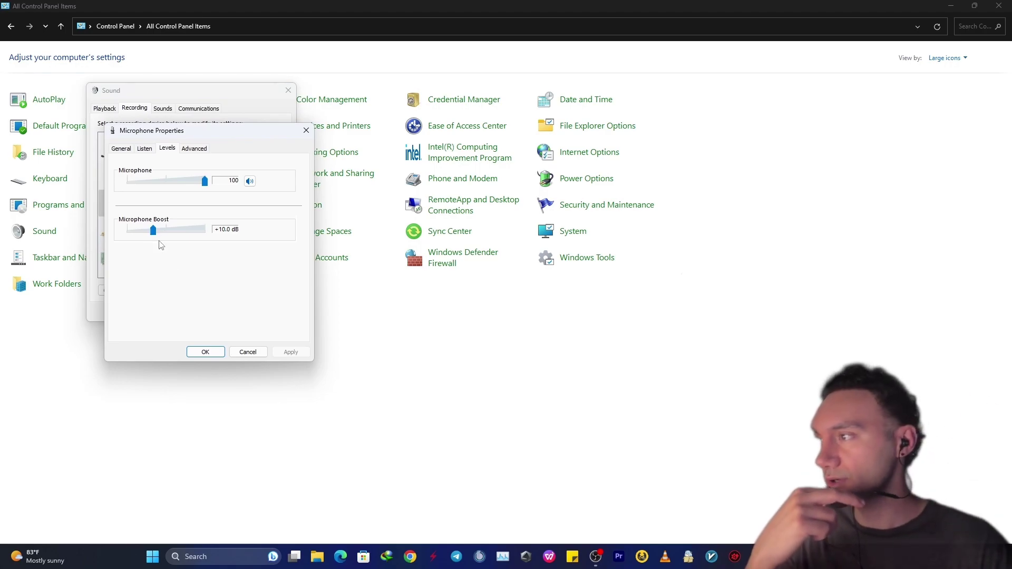
left_click(217, 355)
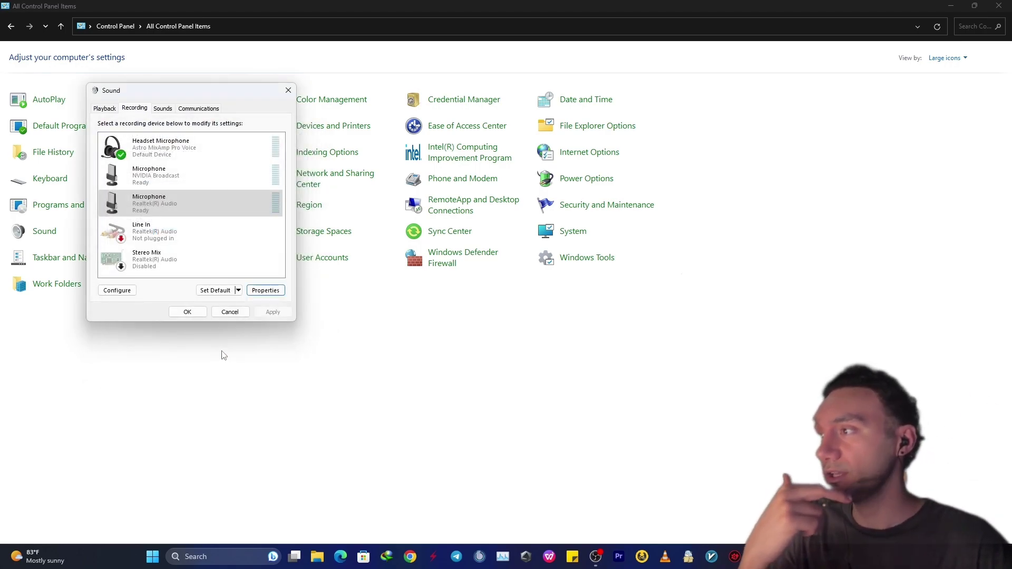
left_click(192, 314)
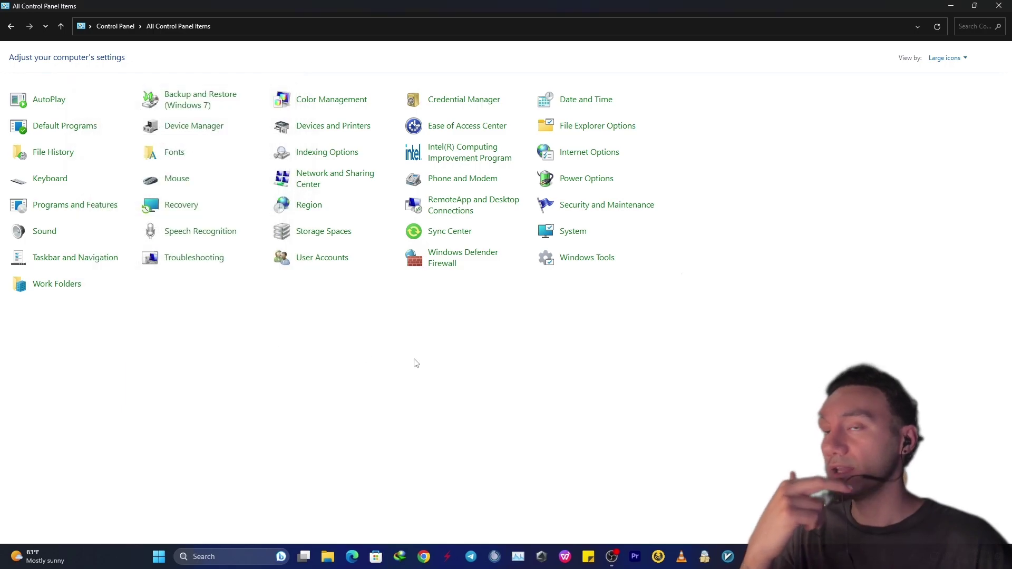
left_click(1002, 8)
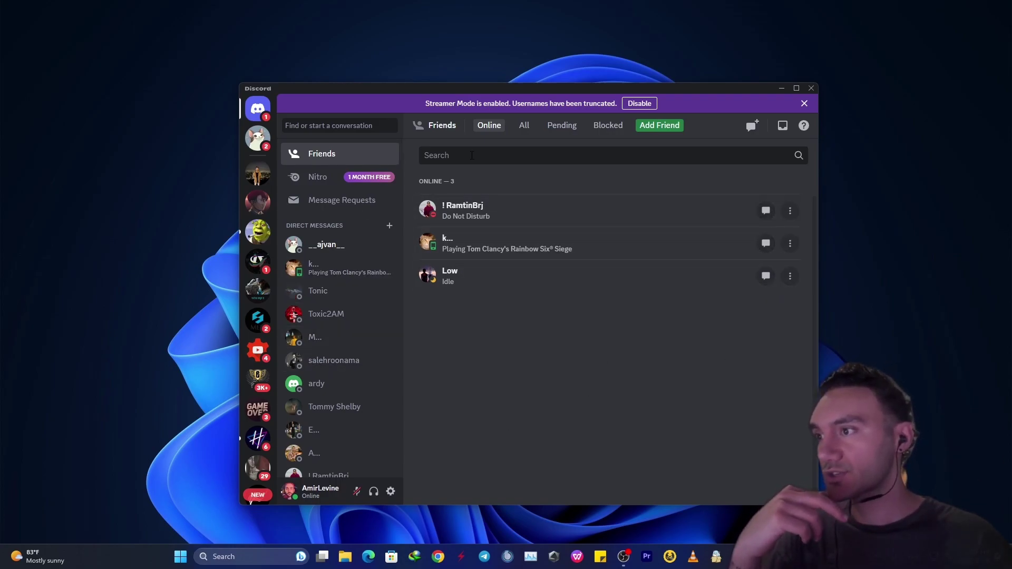
- In Discord, open the Voice & Video settings and set the input volume close to its maximum
left_click(390, 492)
scroll(337, 358, "down", 4)
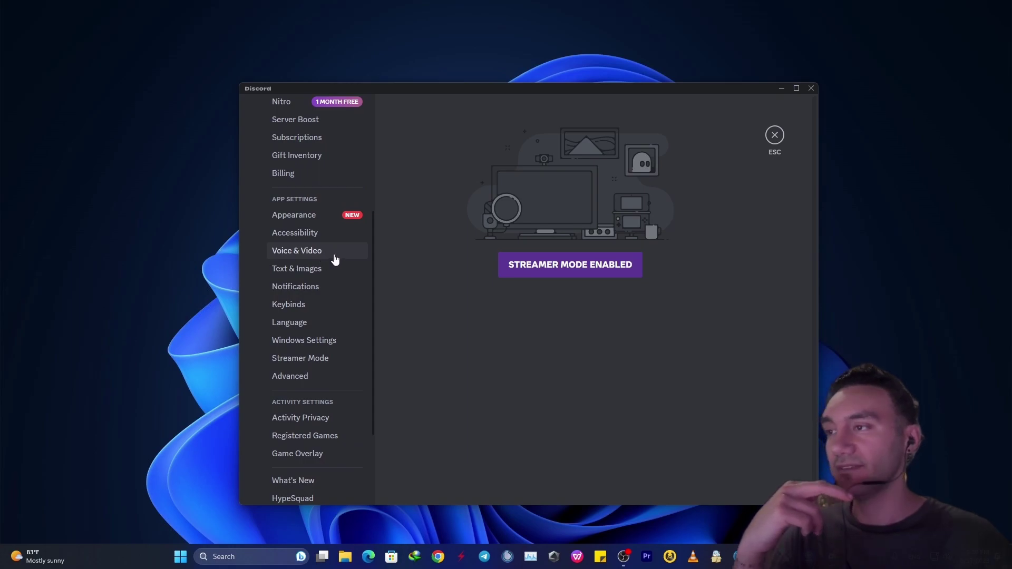
left_click(334, 258)
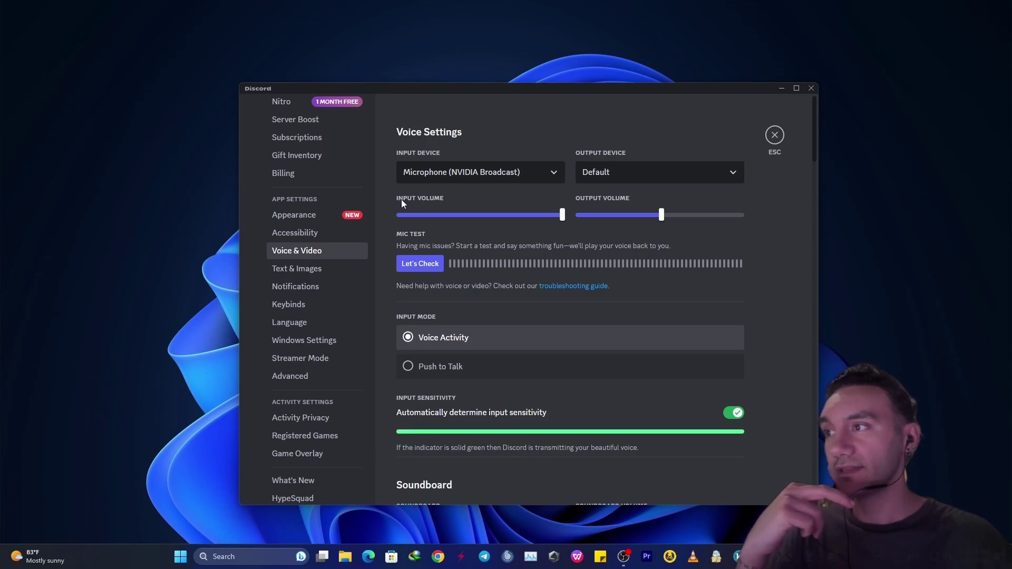
left_click_drag(562, 215, 538, 215)
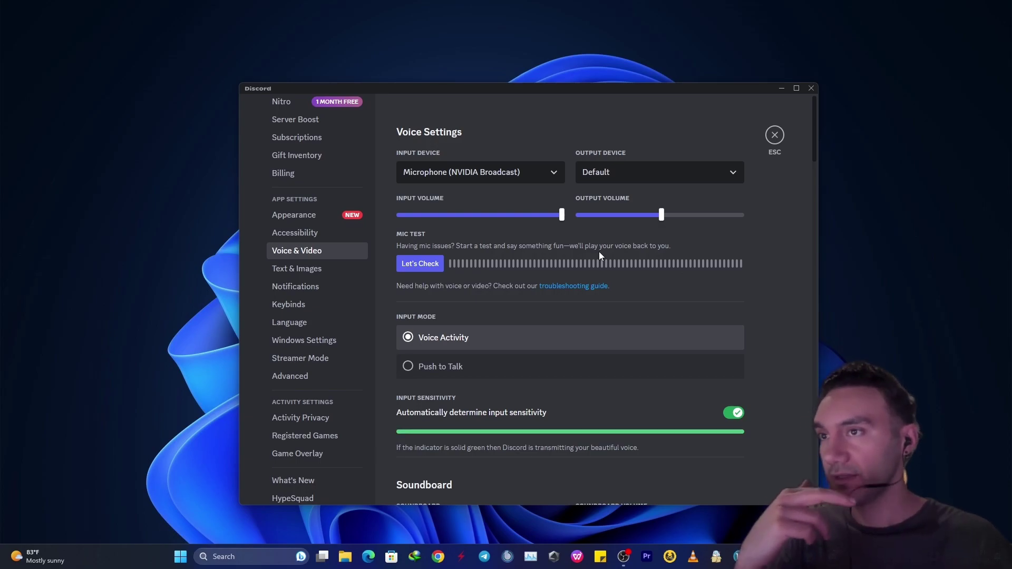
- Try the Krisp and Standard noise suppression modes, and set Noise Suppression to None
scroll(598, 253, "down", 6)
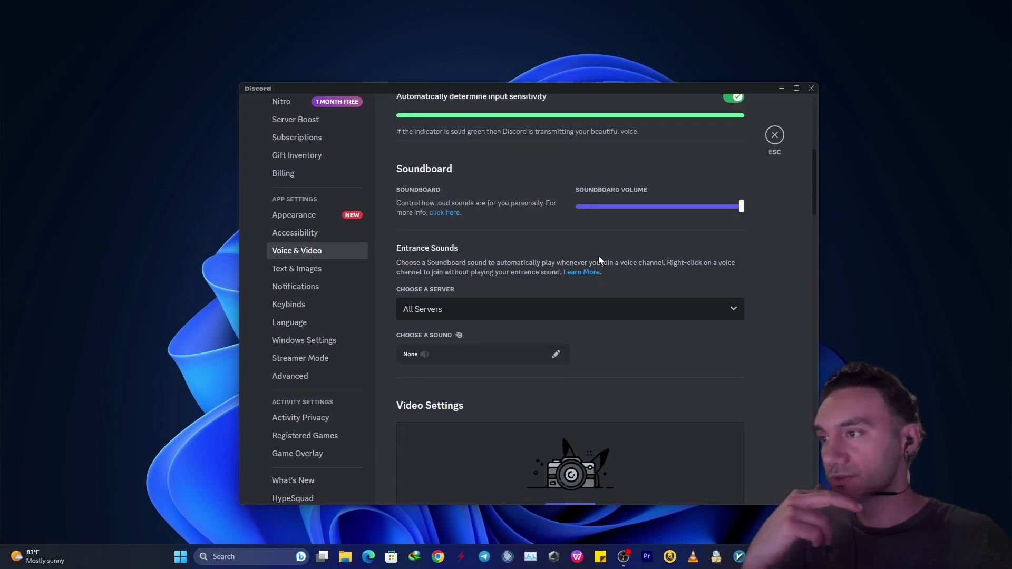
scroll(598, 255, "down", 13)
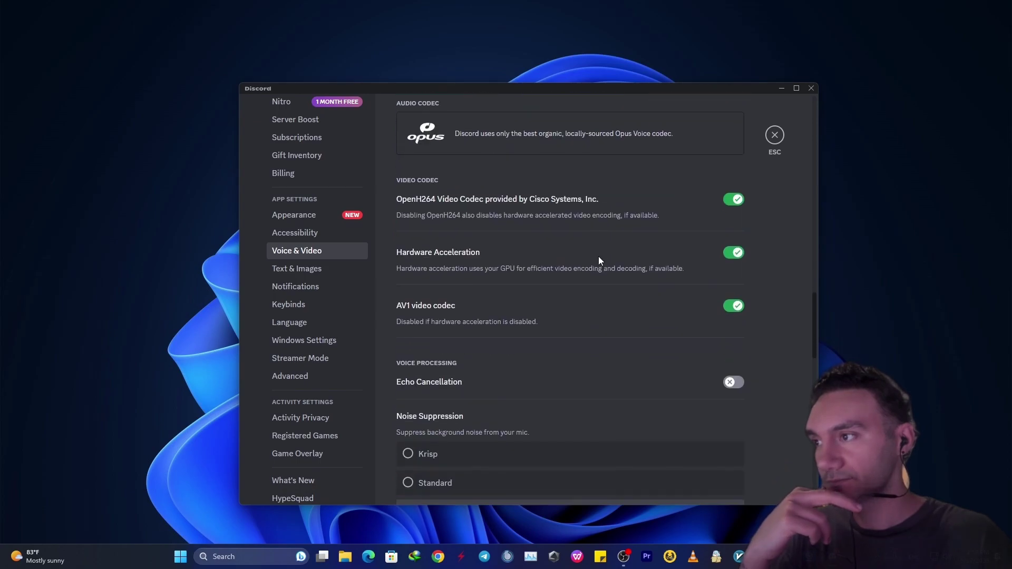
scroll(599, 256, "down", 4)
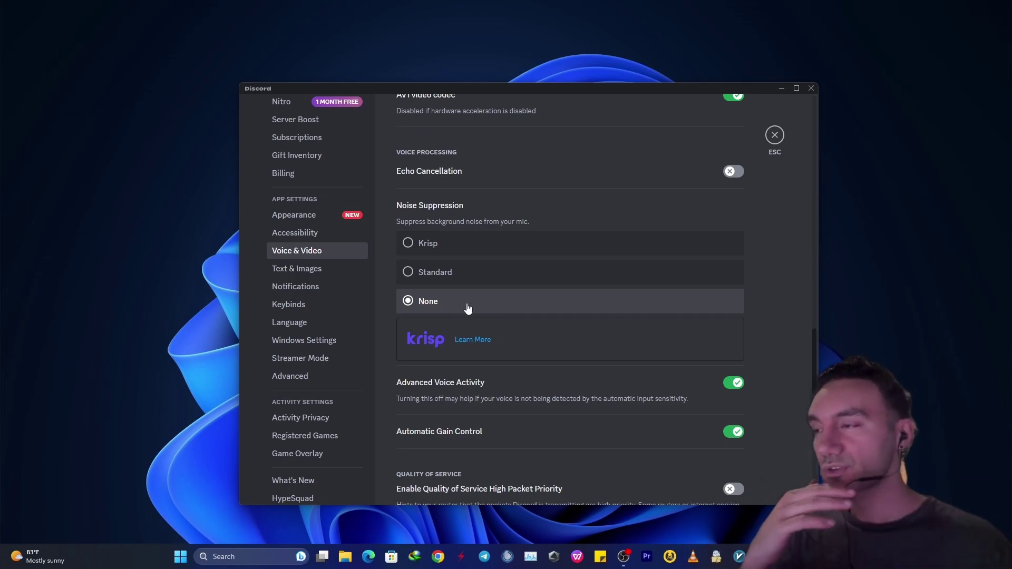
left_click(428, 250)
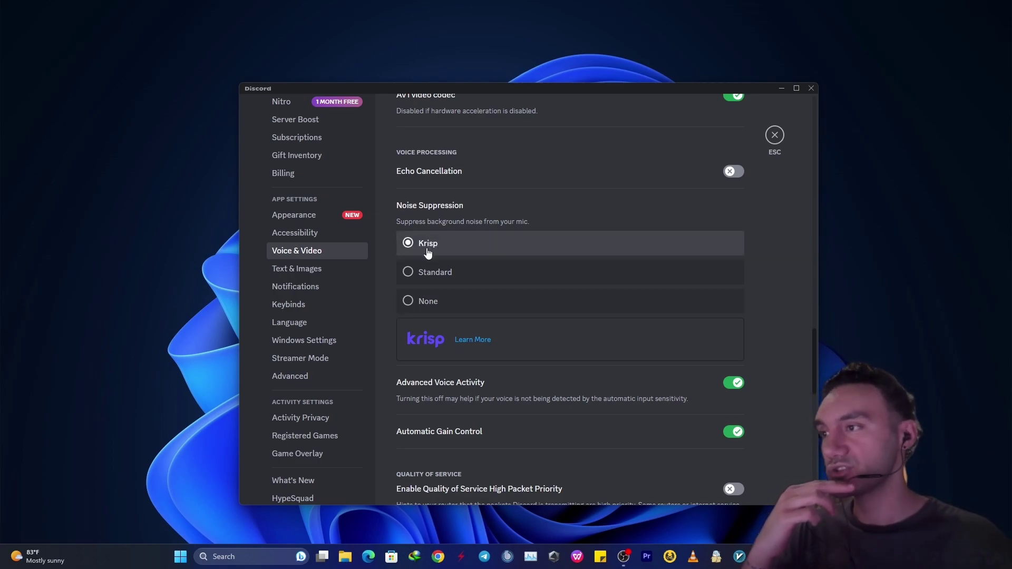
left_click(424, 277)
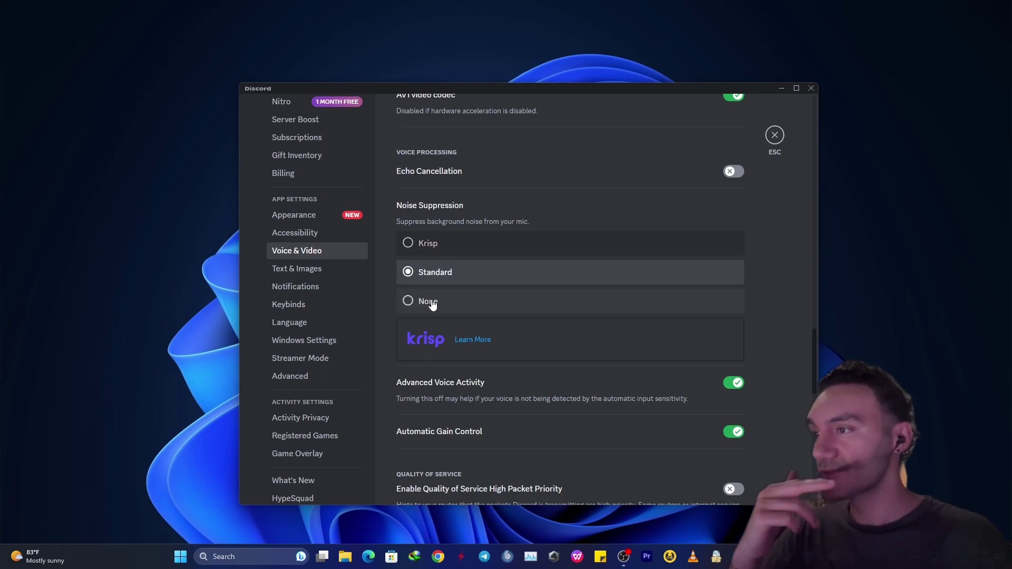
left_click(432, 306)
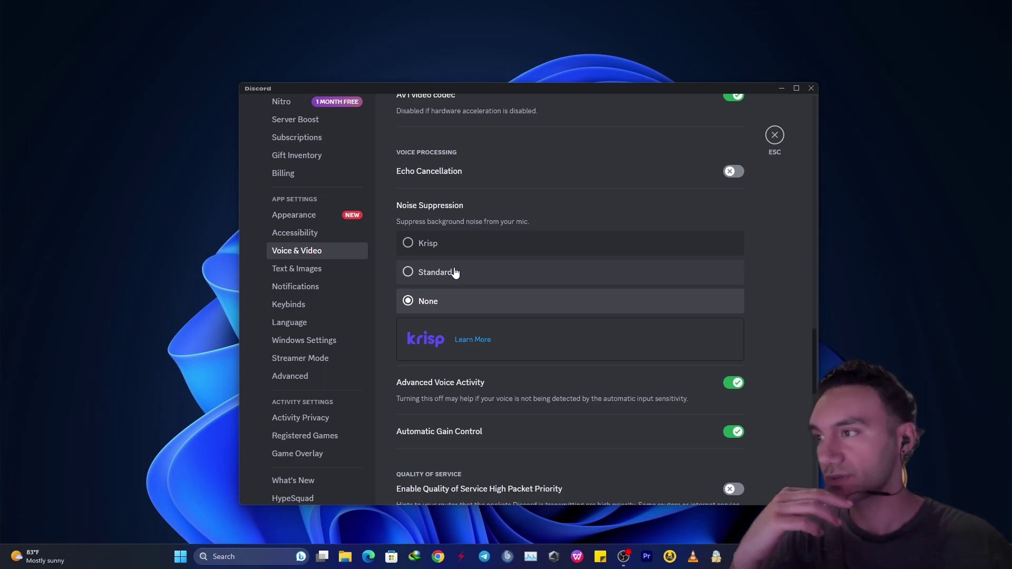
- Review the Automatic Gain Control, attenuation and remaining voice options, then leave Discord's settings
scroll(457, 296, "down", 3)
scroll(460, 327, "down", 3)
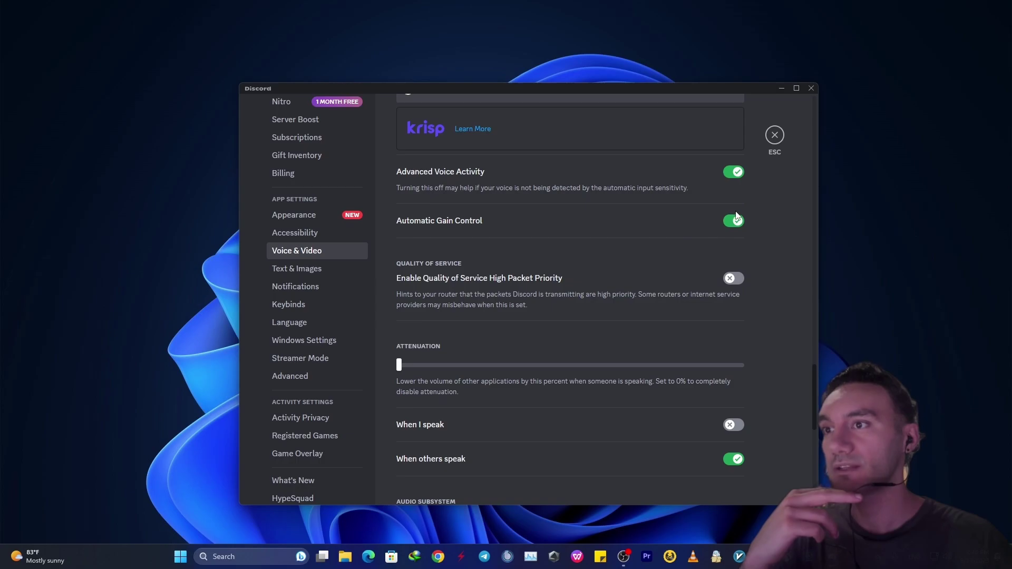
scroll(723, 276, "down", 12)
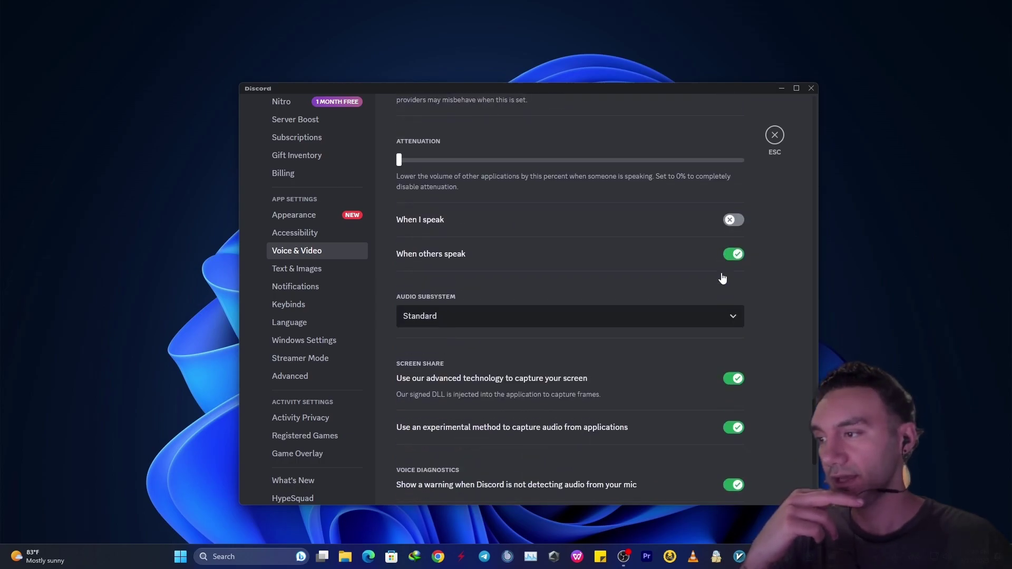
scroll(723, 279, "up", 15)
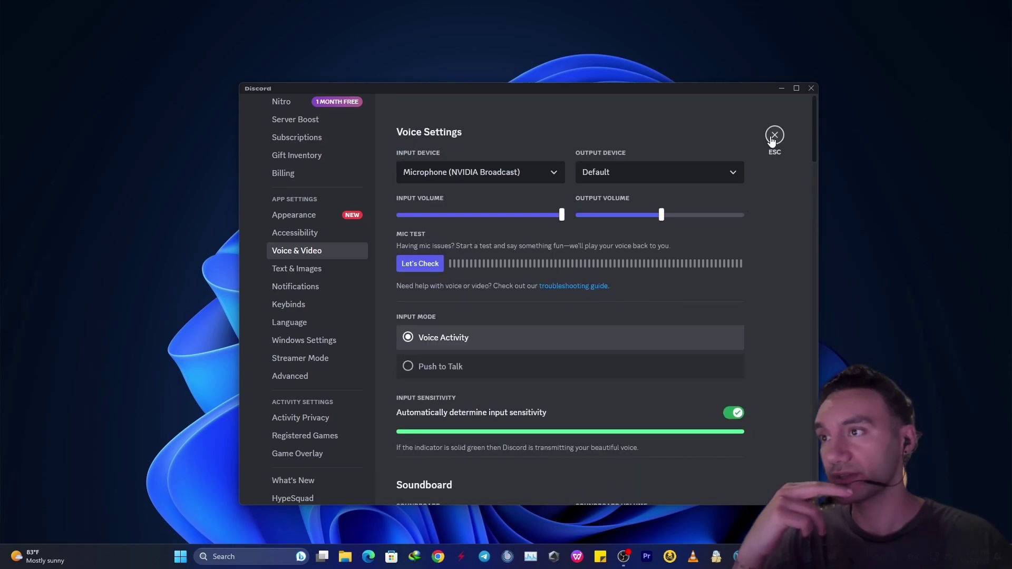
left_click(774, 135)
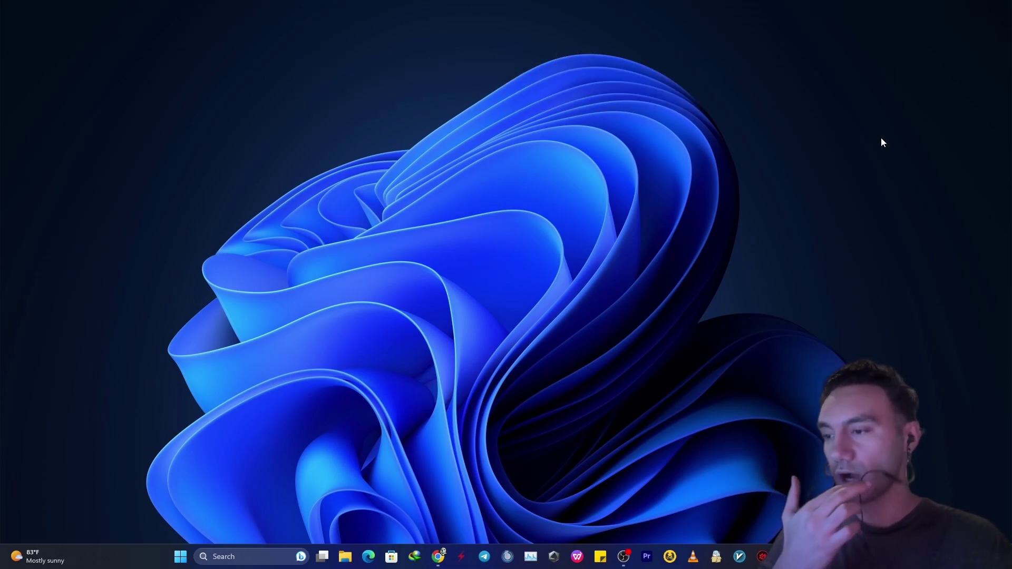
- Open the properties of This PC from File Explorer and check the processor in the device specifications
left_click(343, 557)
left_click(53, 270)
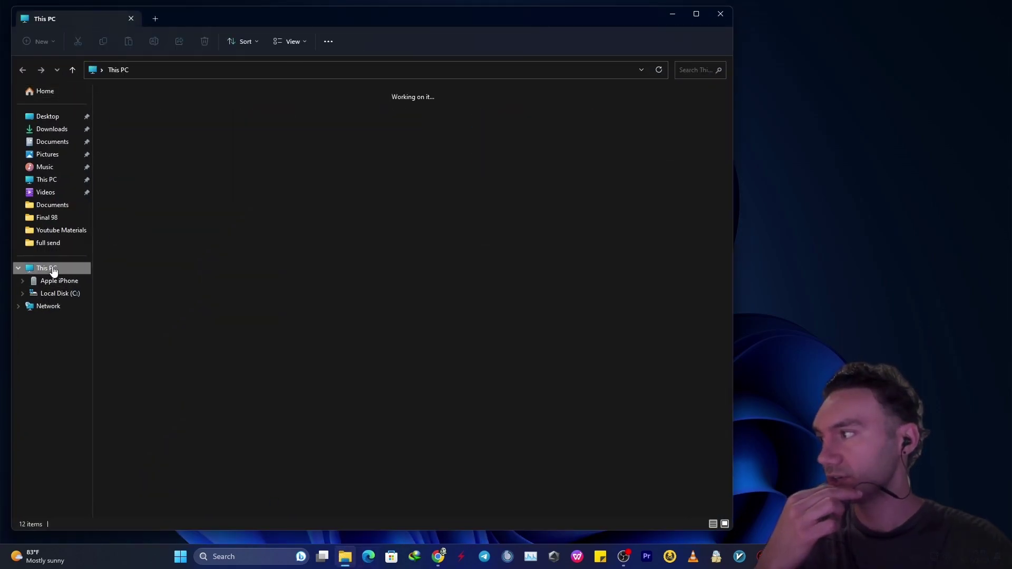
right_click(310, 251)
left_click(366, 354)
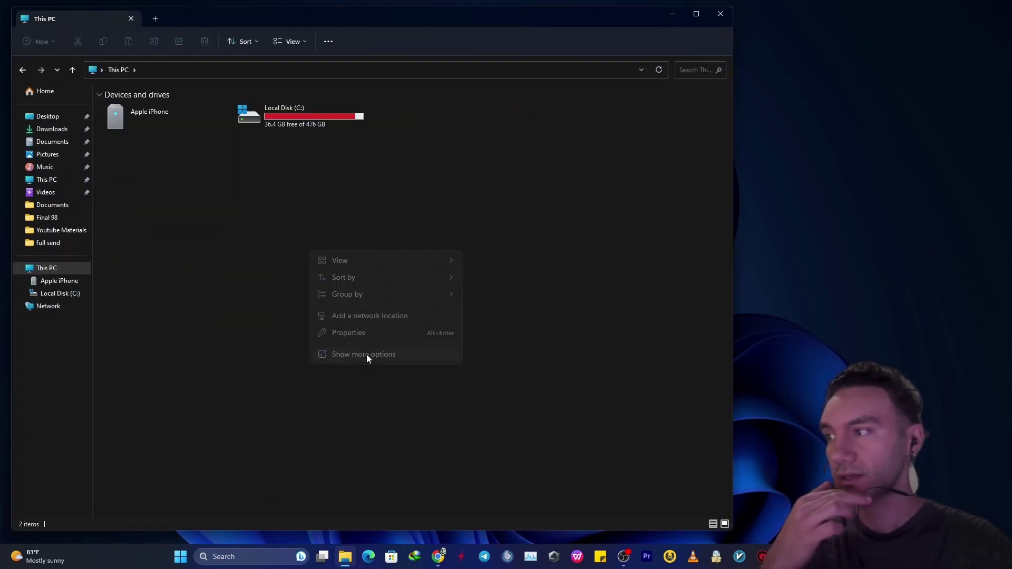
left_click(424, 442)
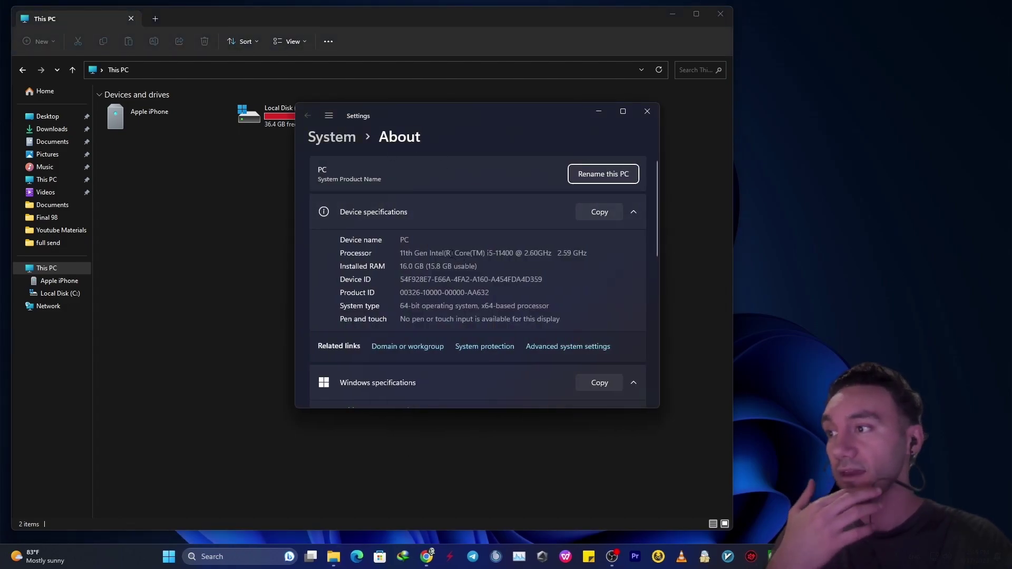
left_click_drag(449, 253, 425, 253)
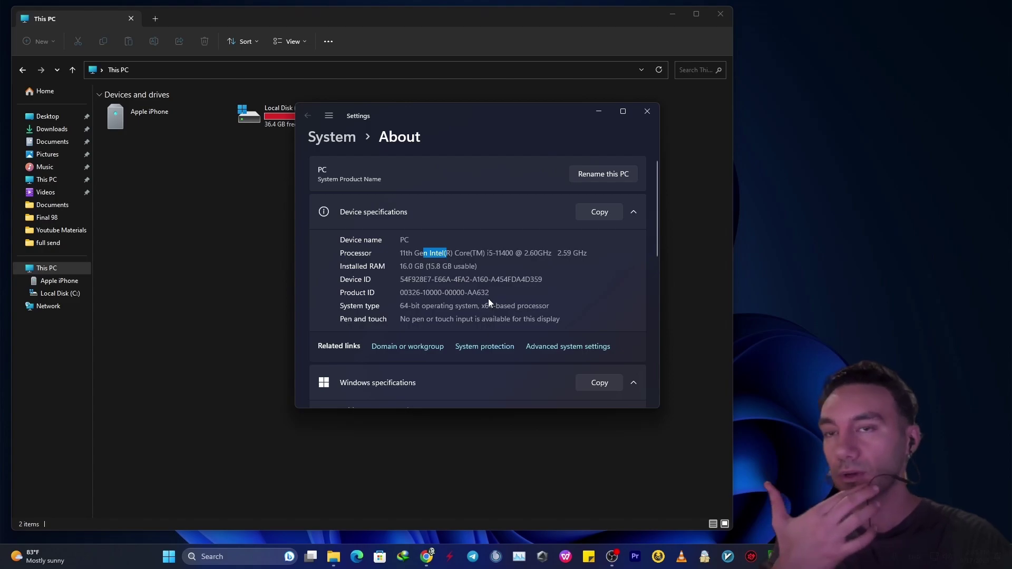
- Close the system specifications and File Explorer windows, then find and open the Realtek Audio Console
left_click(646, 111)
left_click(720, 15)
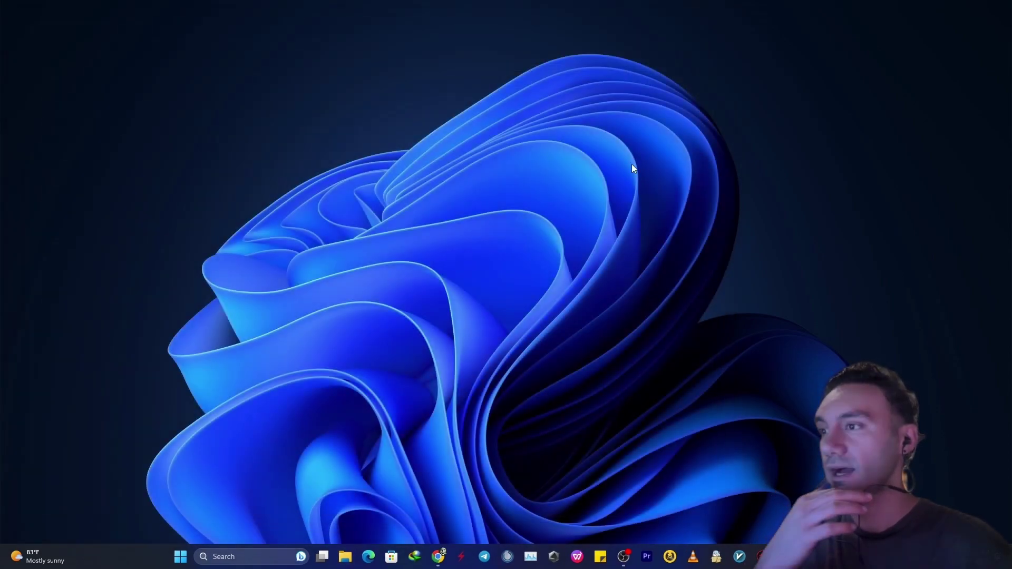
left_click(247, 554)
type("rea")
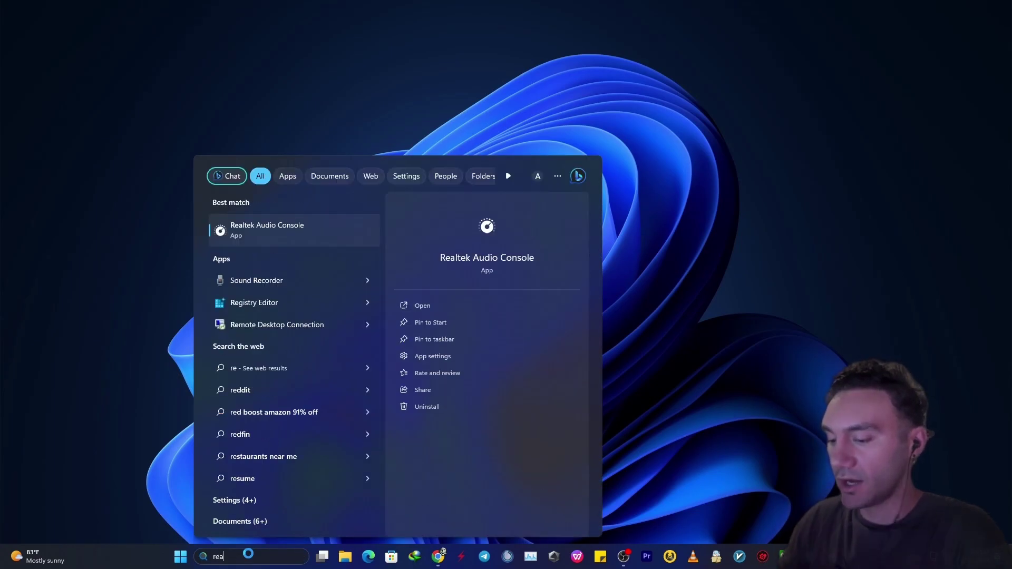
type("l")
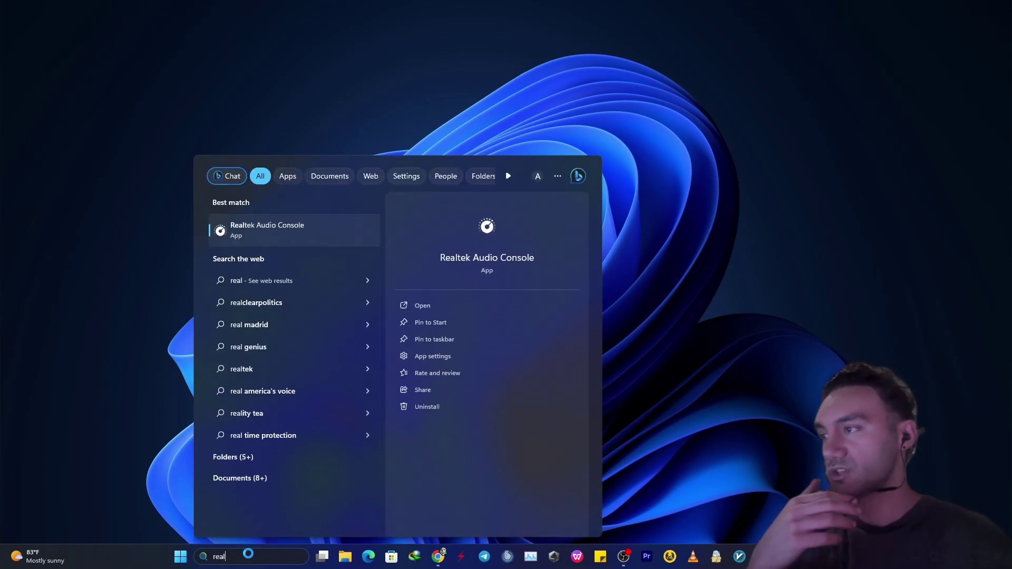
left_click(320, 225)
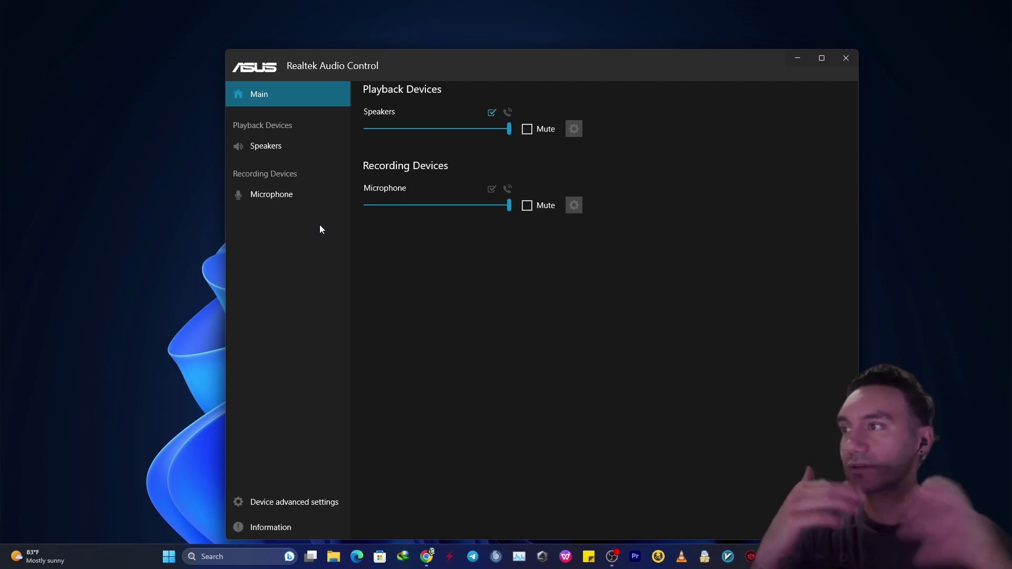
- Review the microphone's recording volume, boost, playback volume and effects settings, then close the Realtek Audio Console
left_click(335, 199)
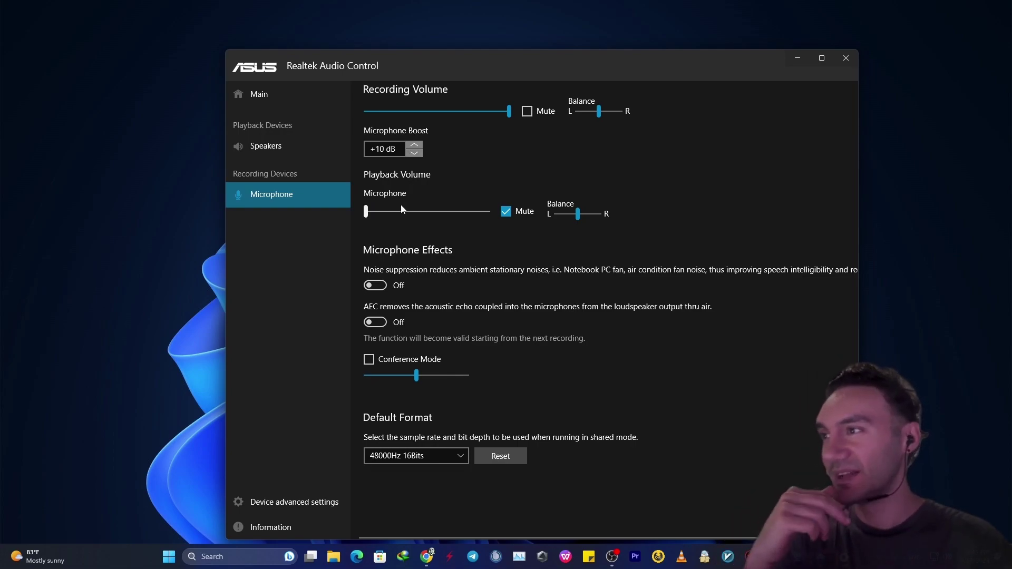
left_click_drag(367, 211, 413, 212)
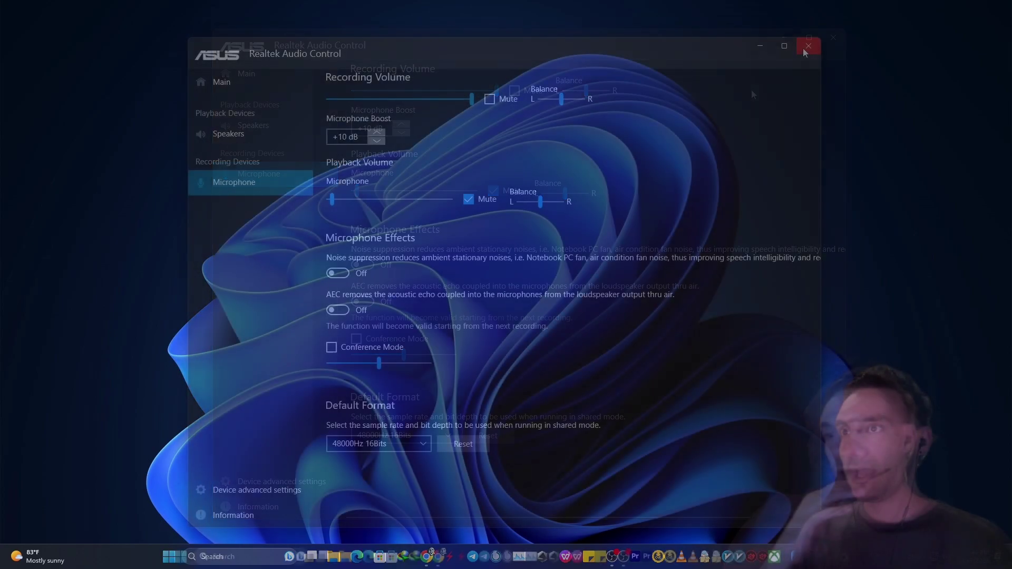
left_click(808, 46)
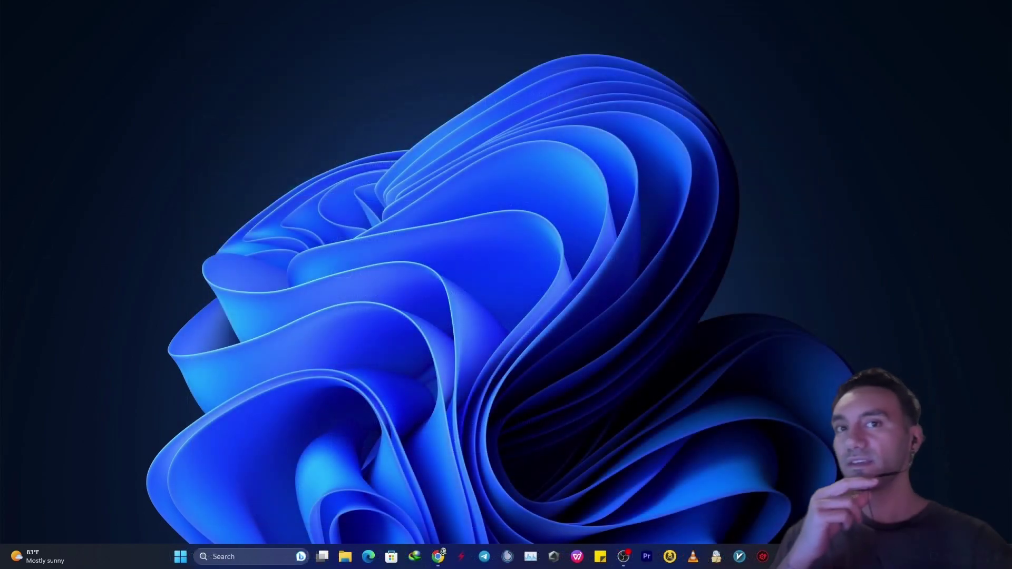